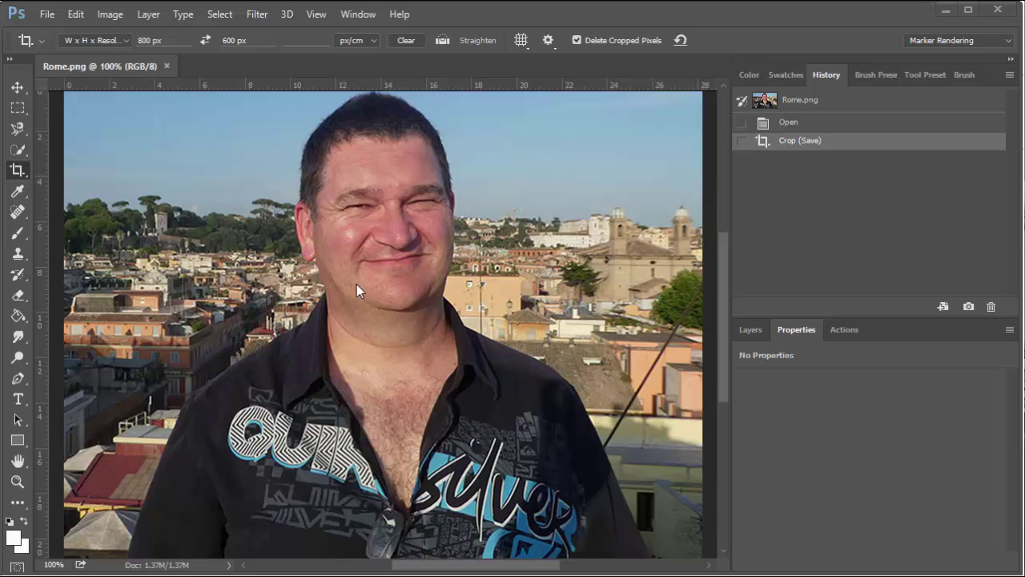
Open the image size settings and close them without making changes
click(109, 15)
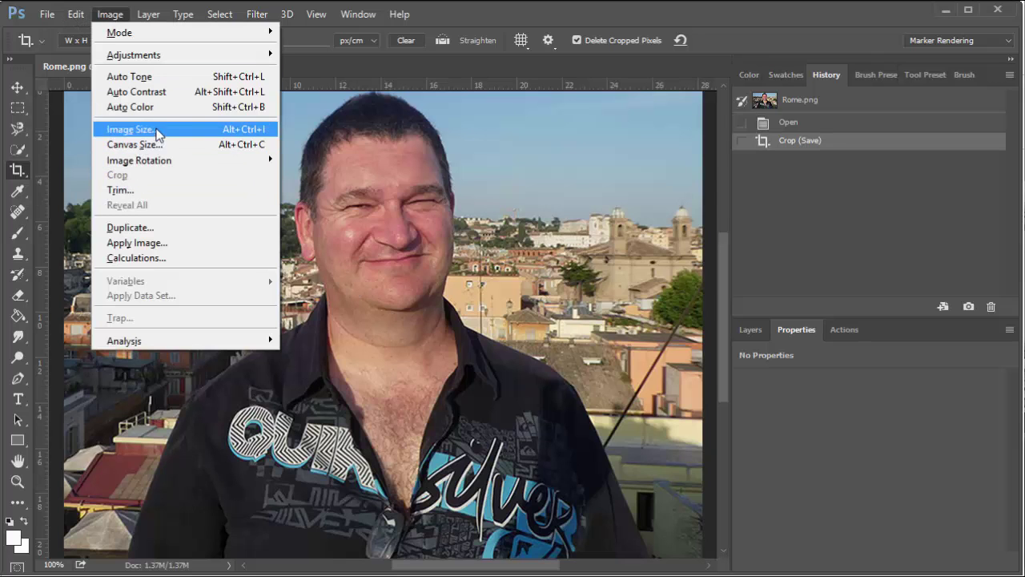
click(148, 131)
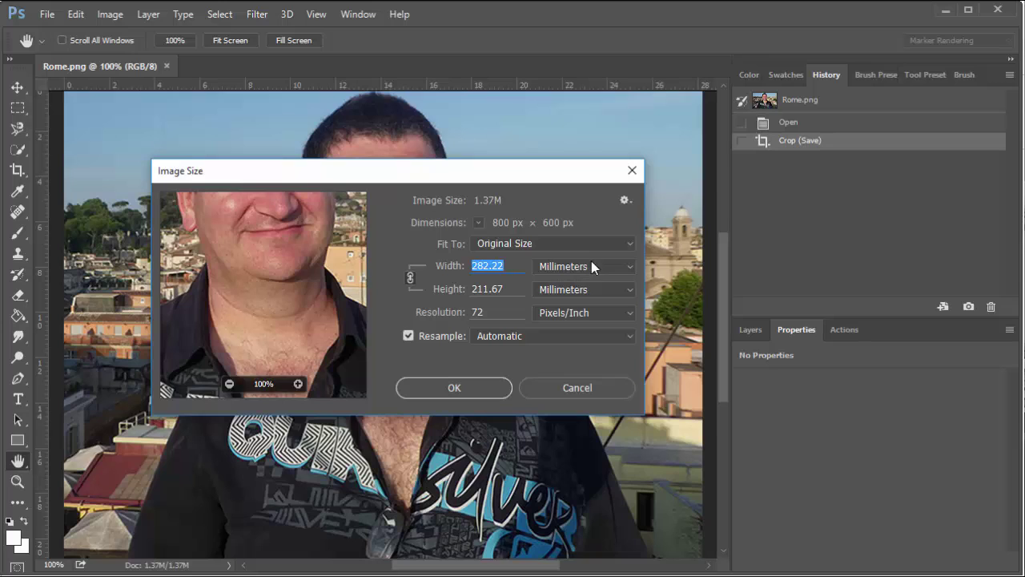
click(516, 265)
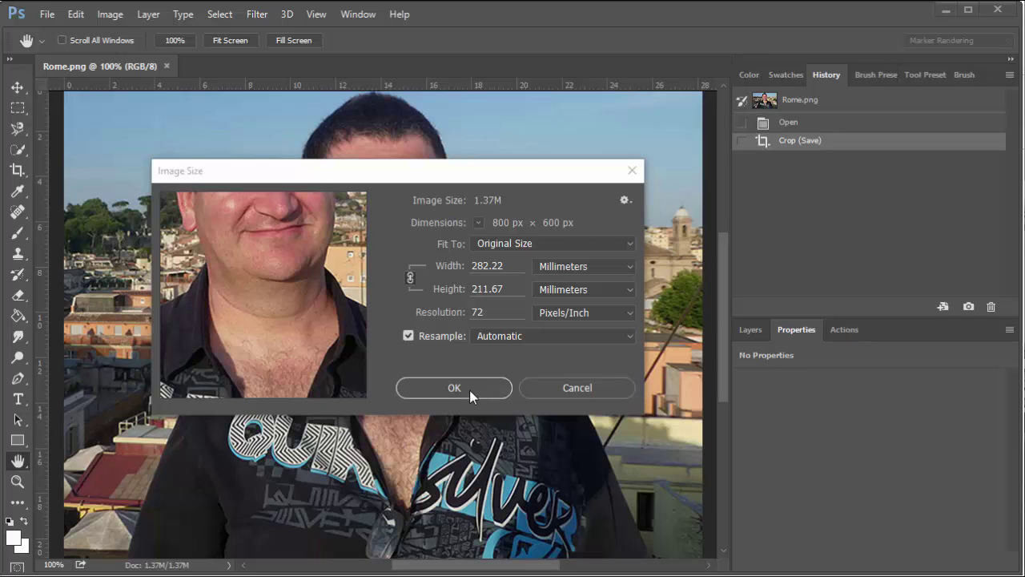
click(571, 383)
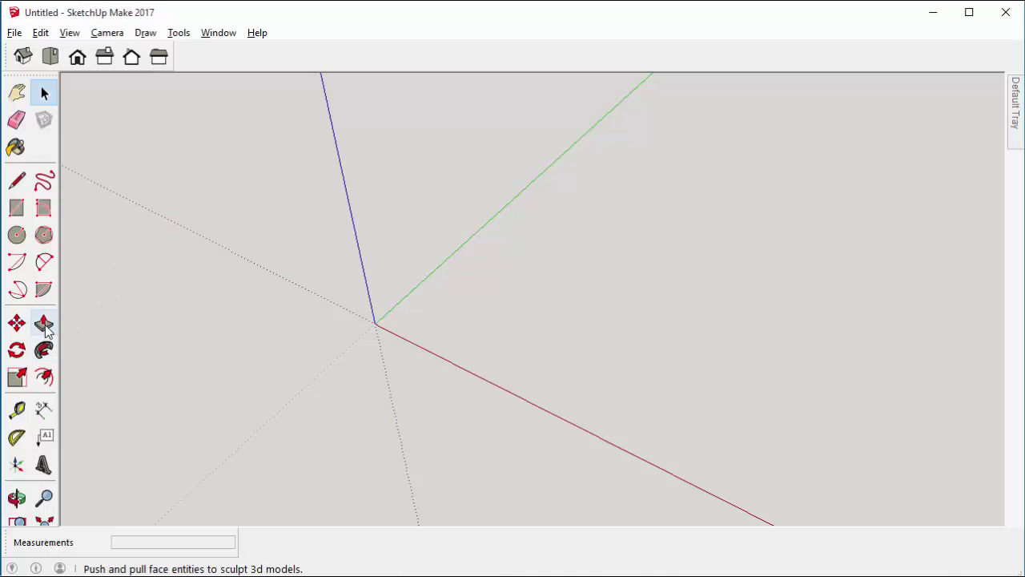
Start a rectangle near the origin with dimensions 1128,844
click(17, 208)
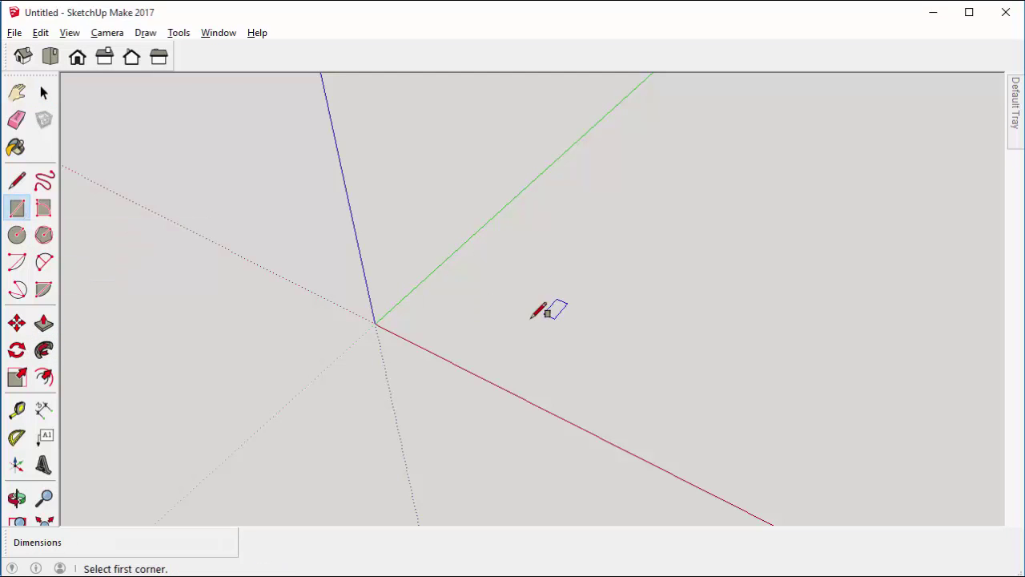
click(489, 325)
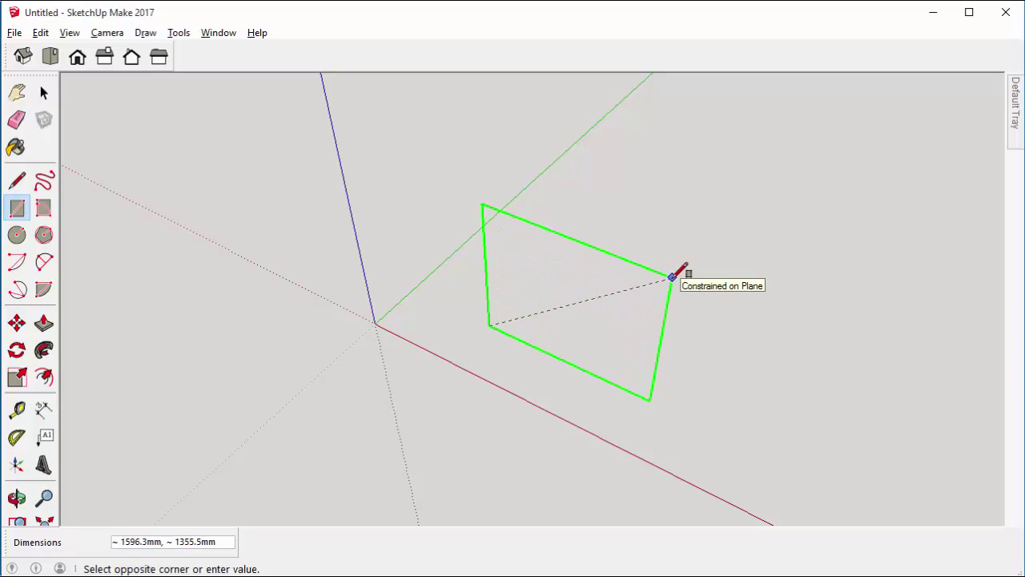
text(1128, 844)
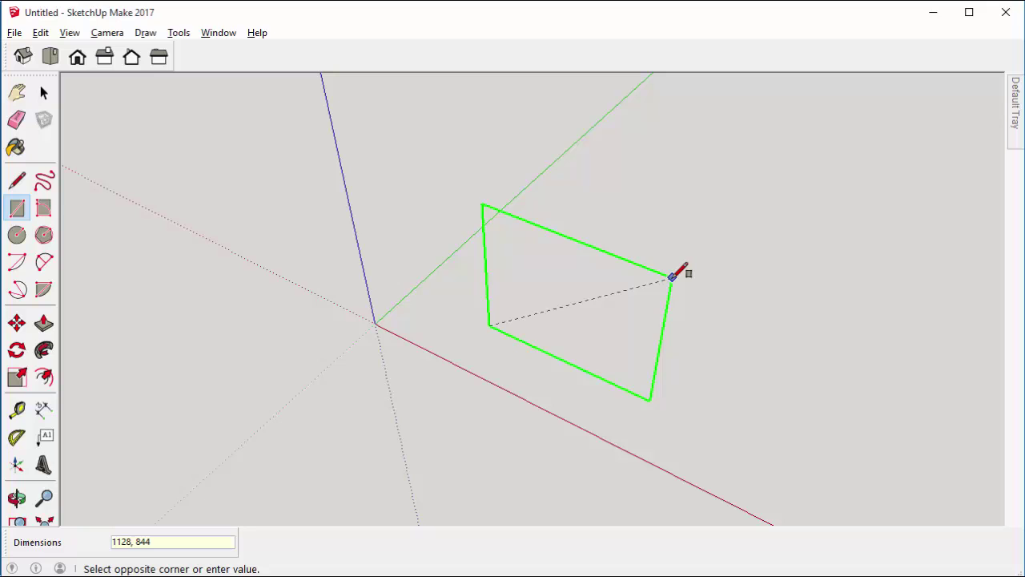
Finish the 1128 by 844 rectangle and push it into a 20 mm thick slab
key(Return)
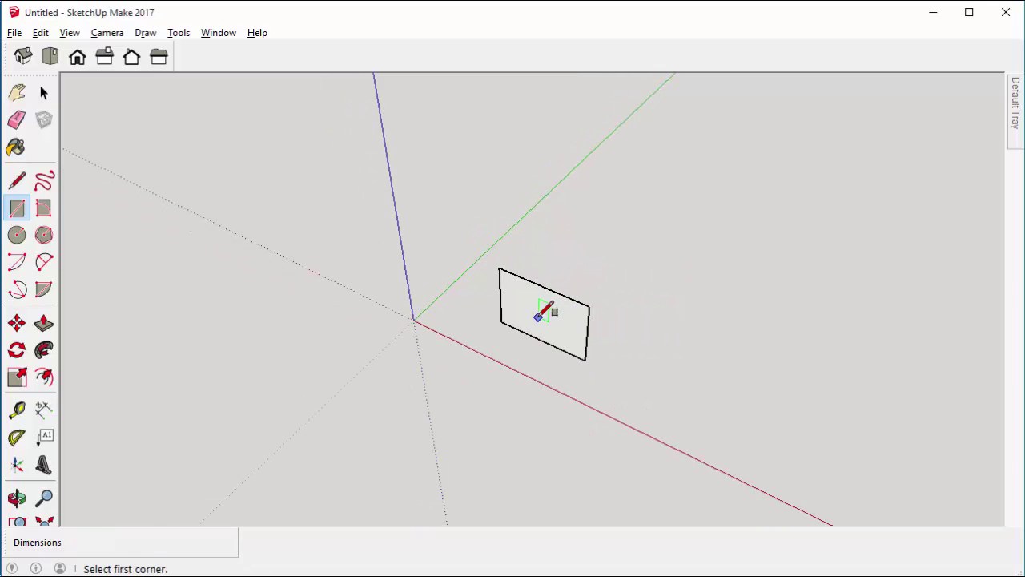
scroll(547, 300, up, 5)
scroll(543, 288, up, 1)
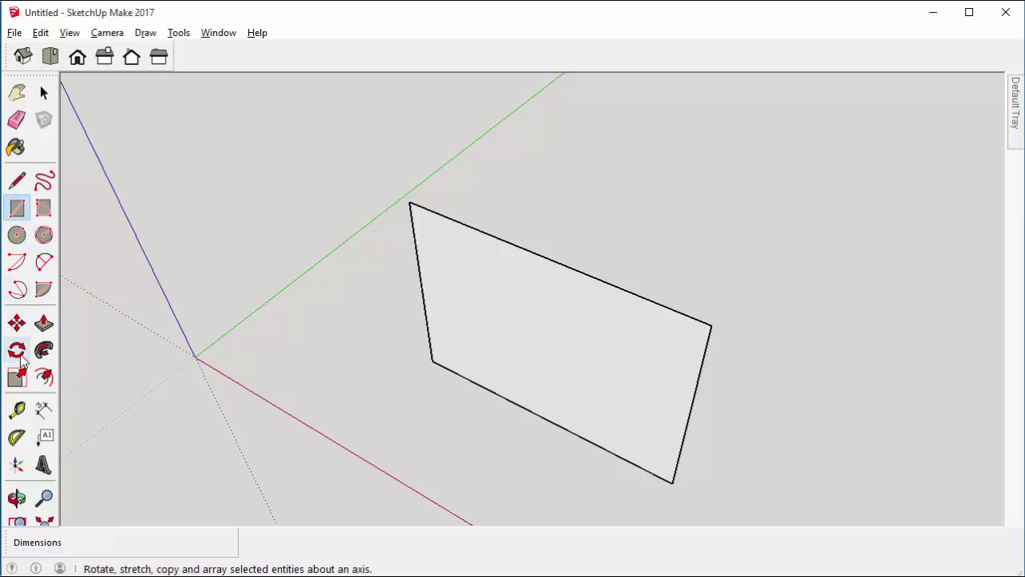
click(44, 323)
drag(511, 295, 504, 298)
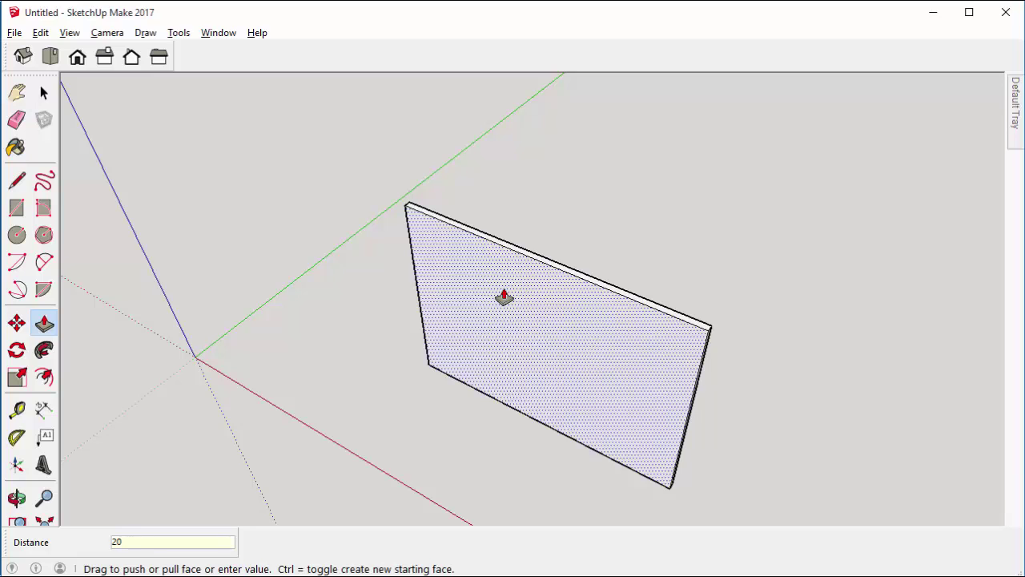
key(Return)
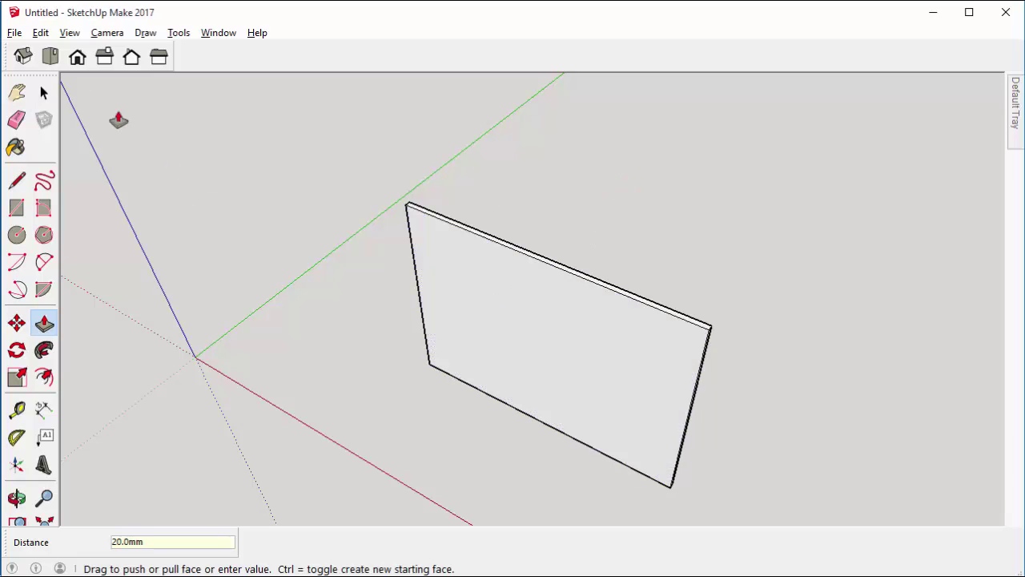
Save the model as 'poster'
click(14, 34)
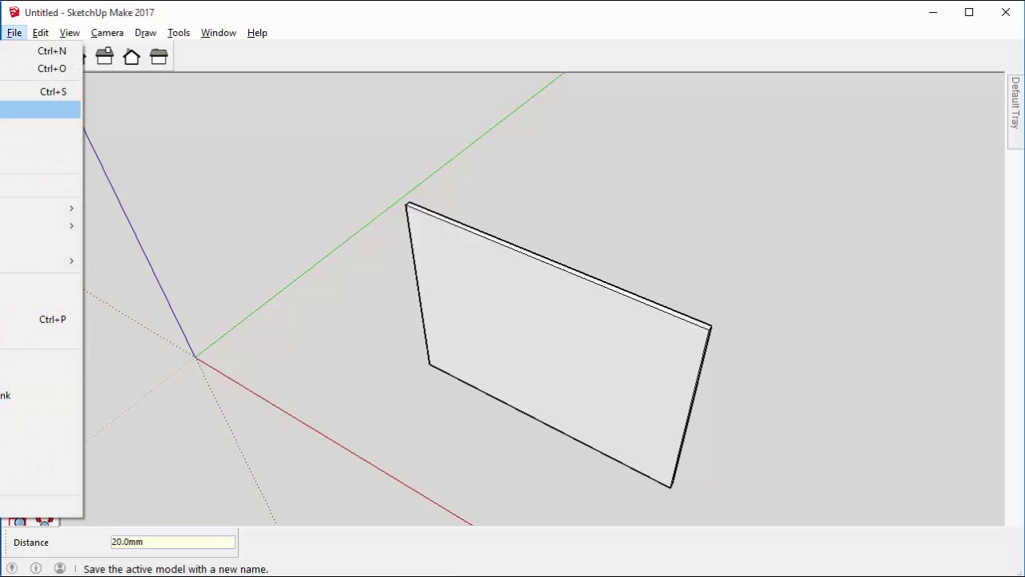
click(40, 109)
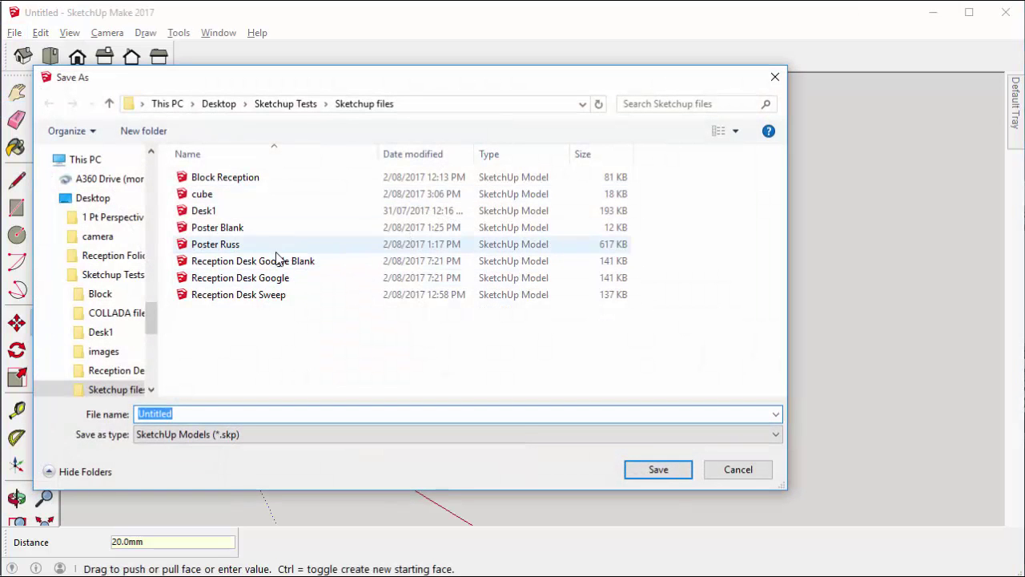
text(poster)
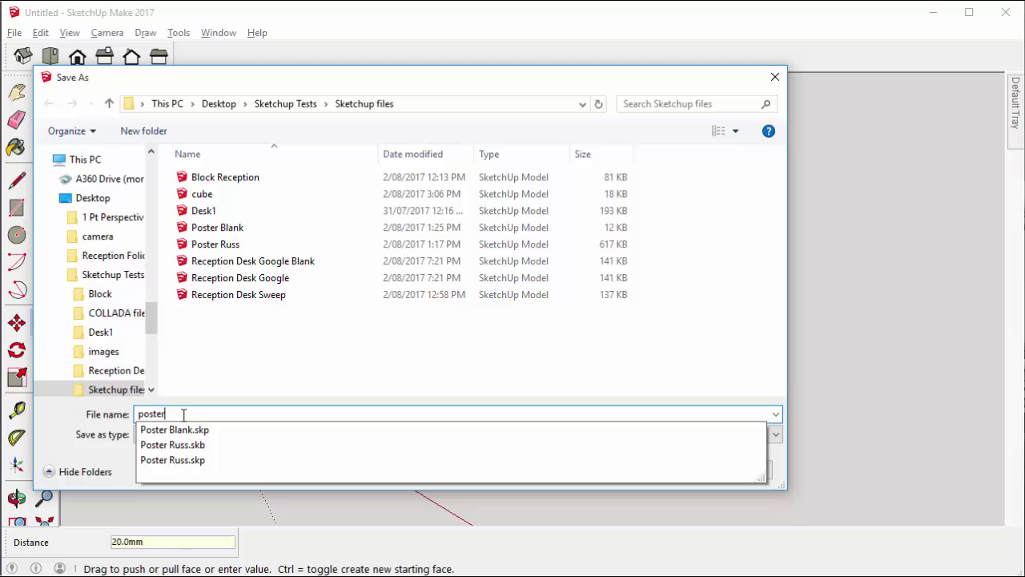
key(Return)
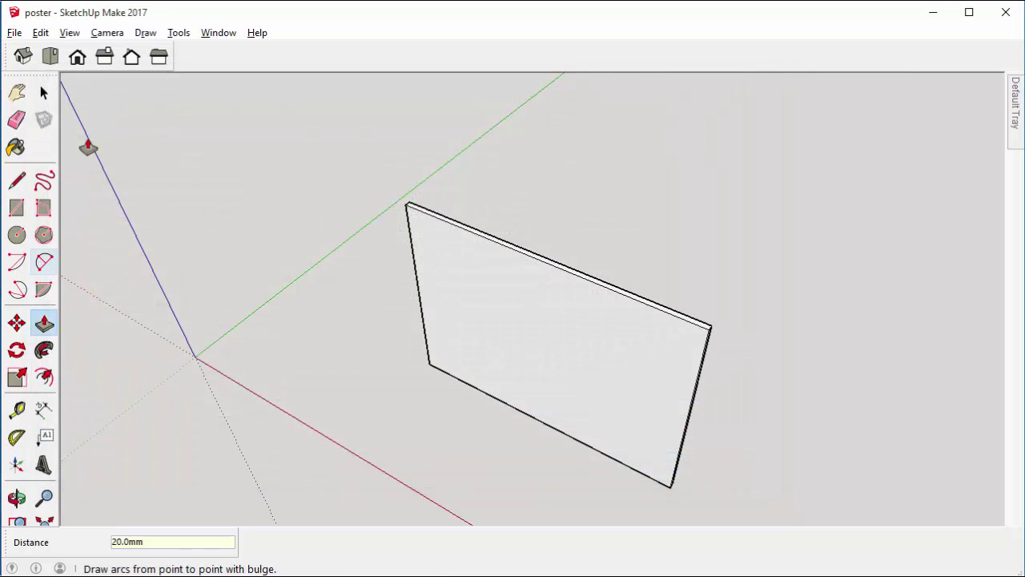
Export the model as a COLLADA (.dae) 3D file named 'Poster'
click(16, 33)
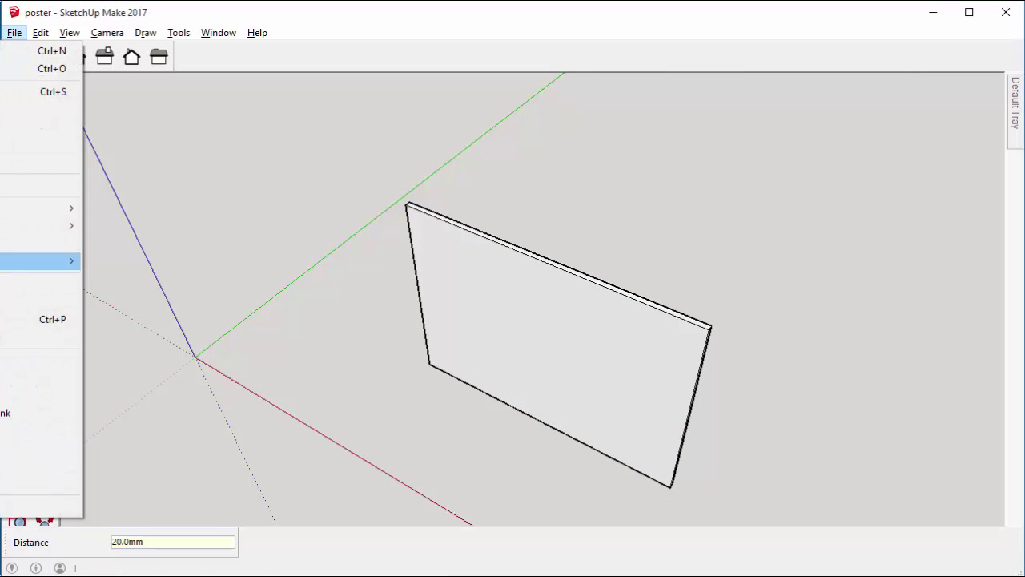
mouse_move(18, 264)
click(133, 263)
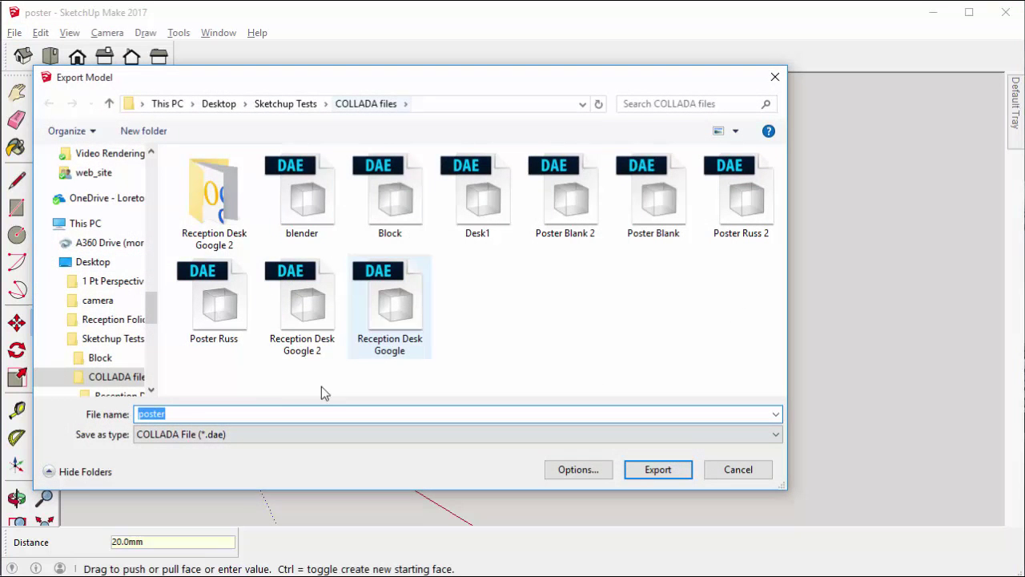
click(142, 413)
key(BackSpace)
text(P)
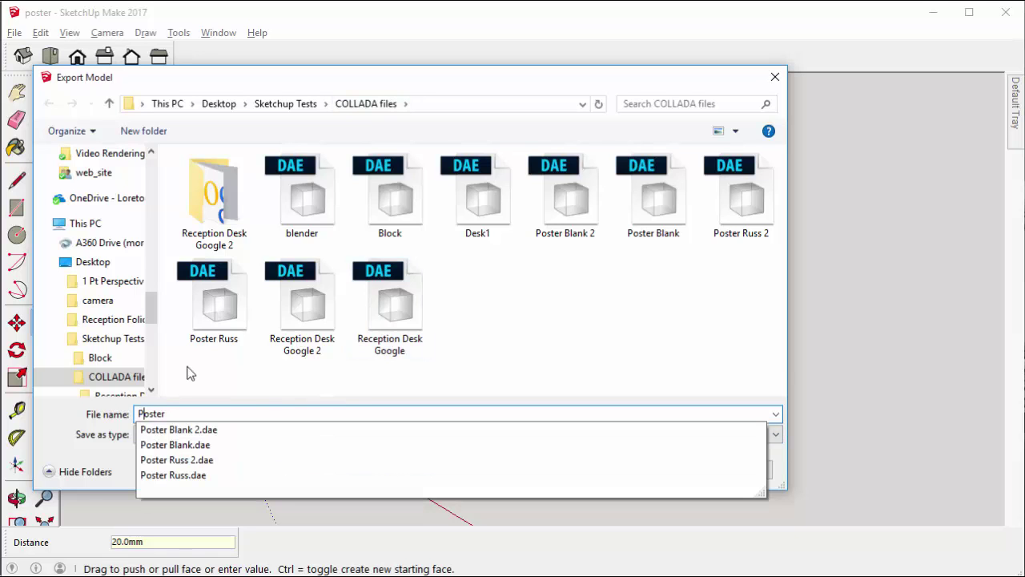
key(Return)
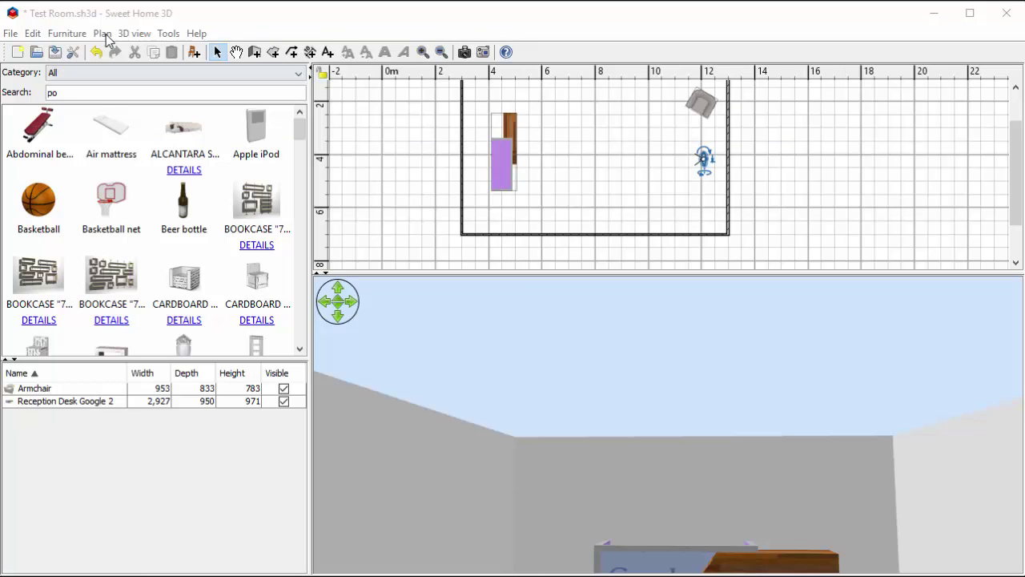
Load the Poster model file into the furniture import wizard and accept its orientation
click(69, 35)
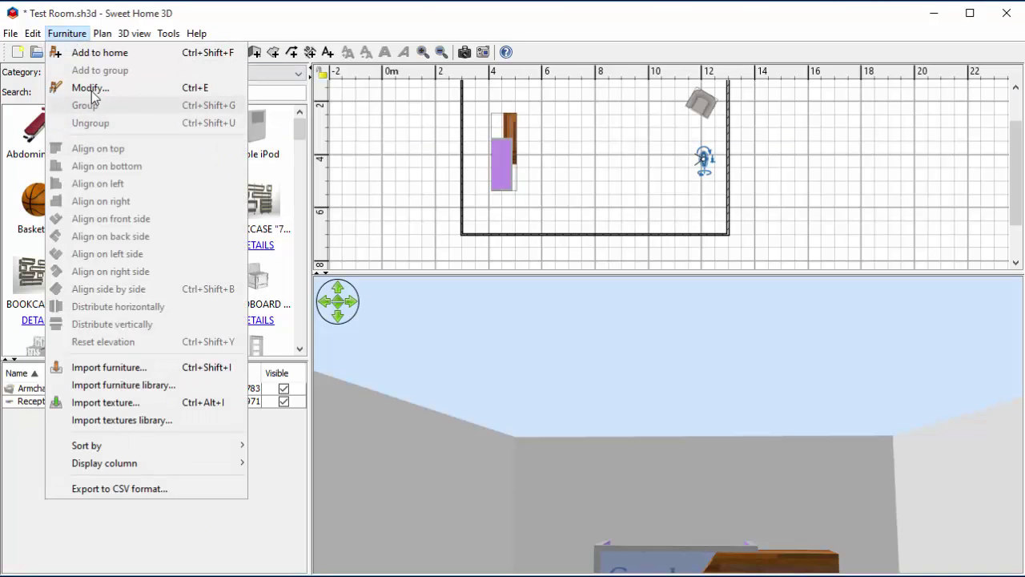
click(112, 368)
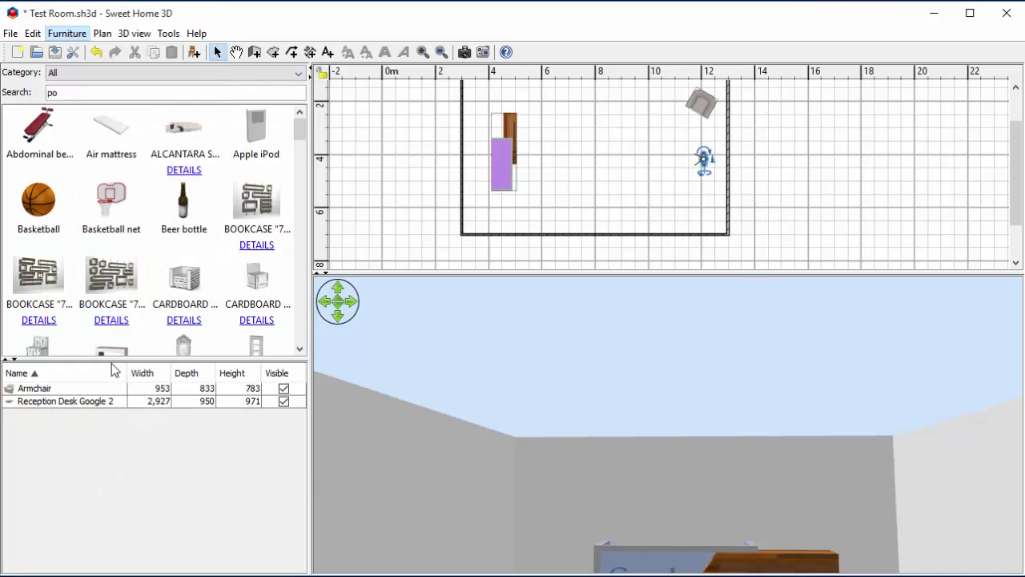
click(517, 212)
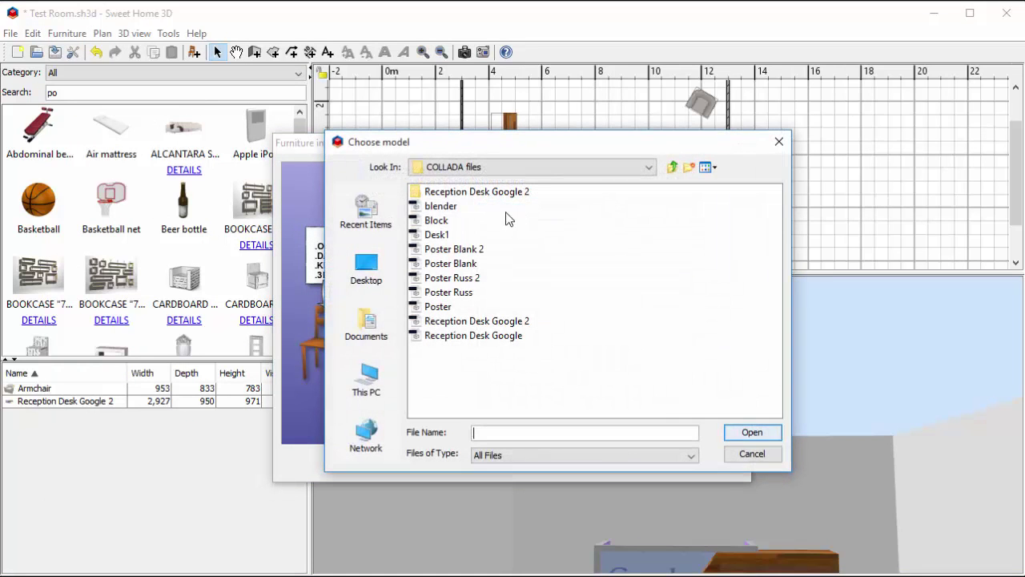
click(439, 307)
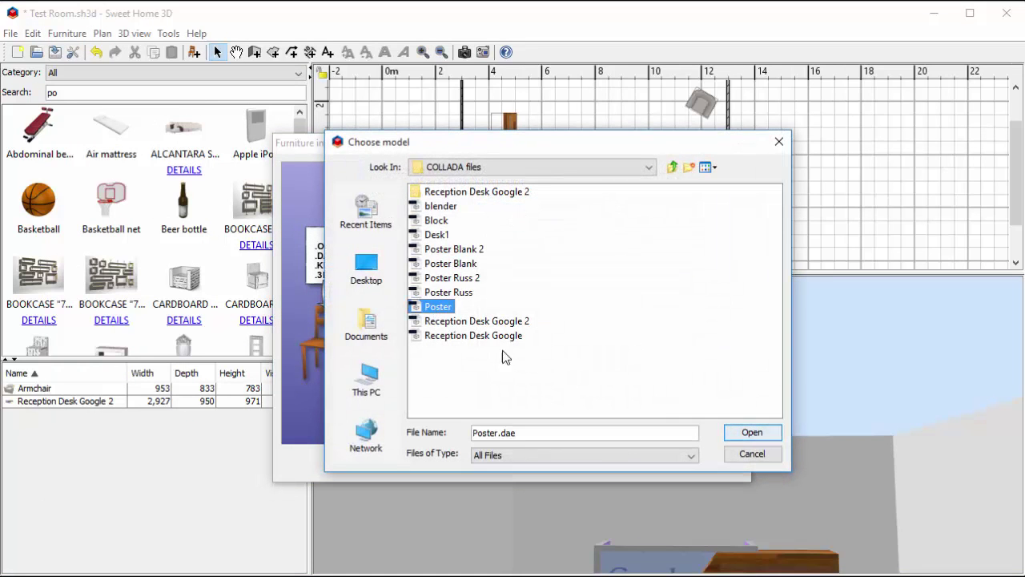
click(752, 432)
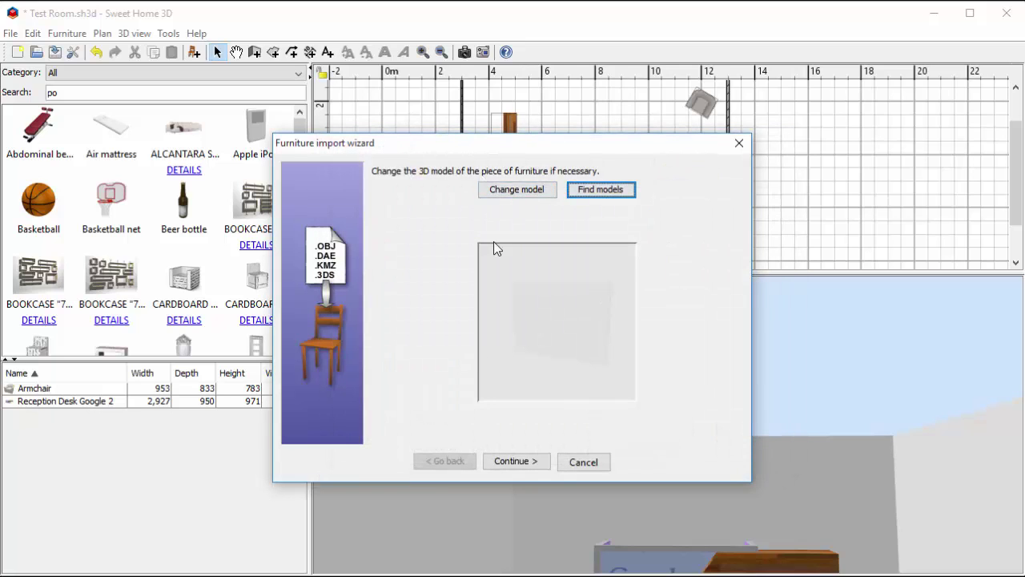
click(516, 463)
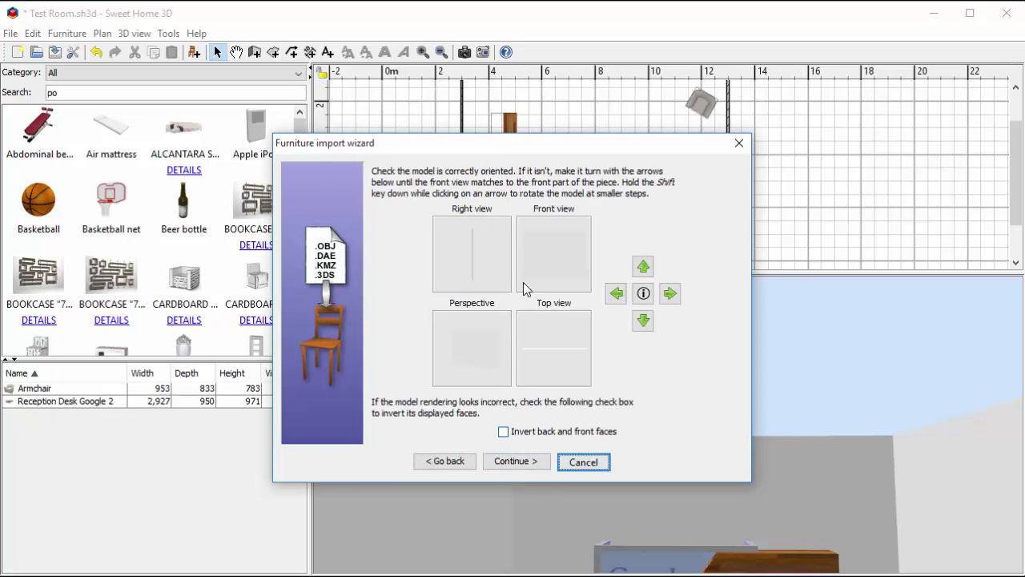
click(521, 463)
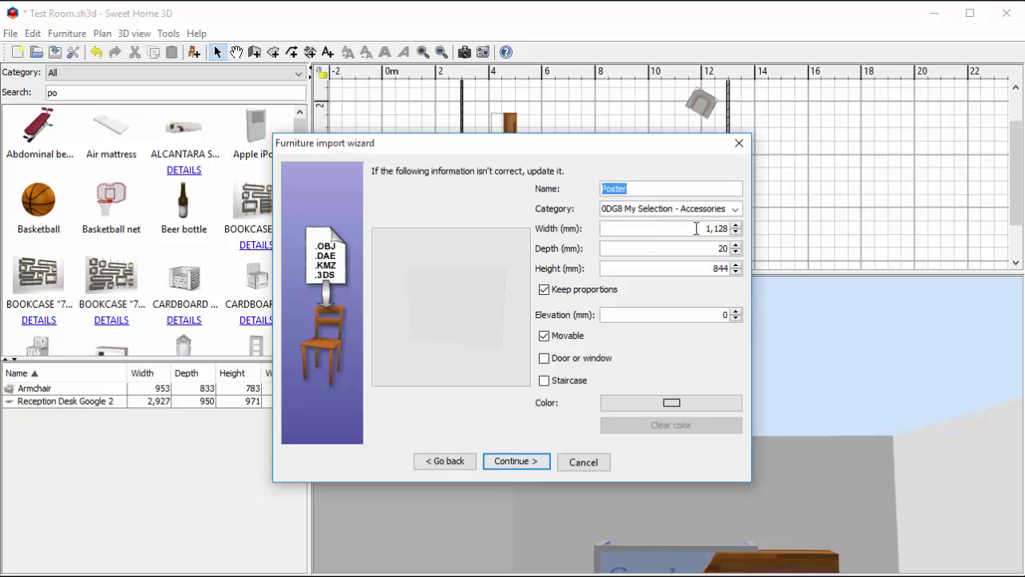
File the Poster under the Miscellaneous category and finish the import
click(735, 208)
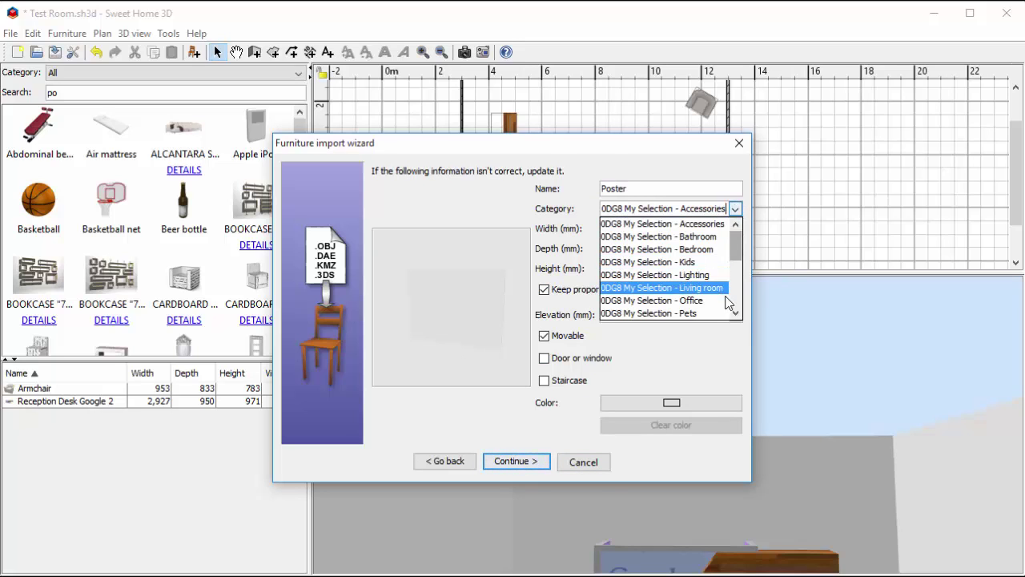
scroll(734, 297, down, 2)
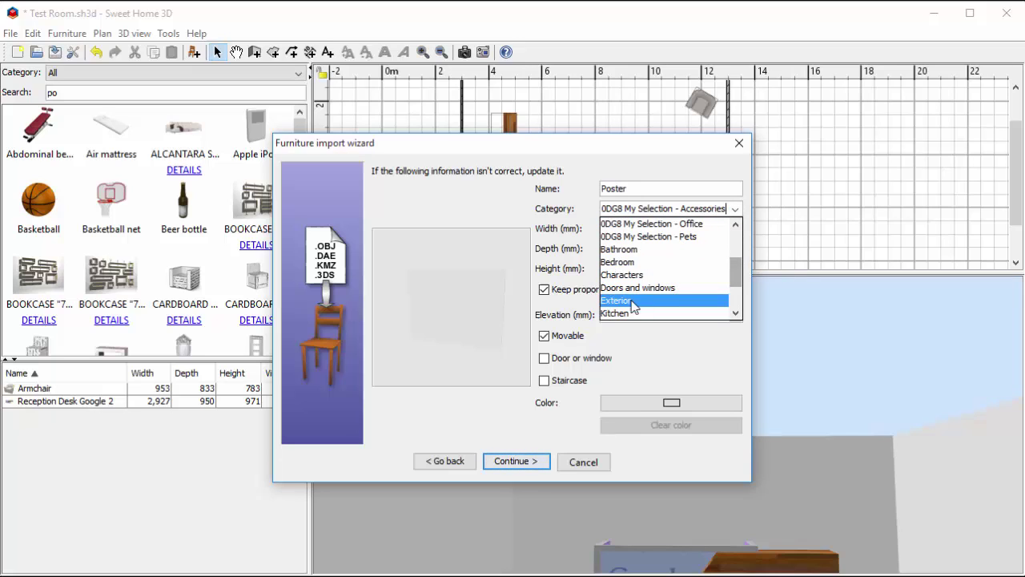
scroll(664, 300, down, 2)
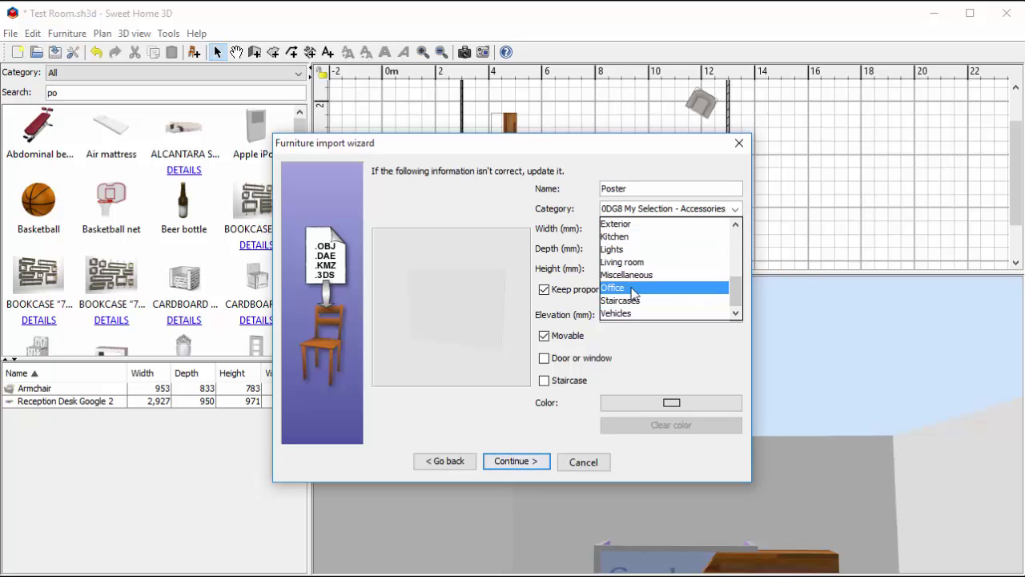
click(633, 275)
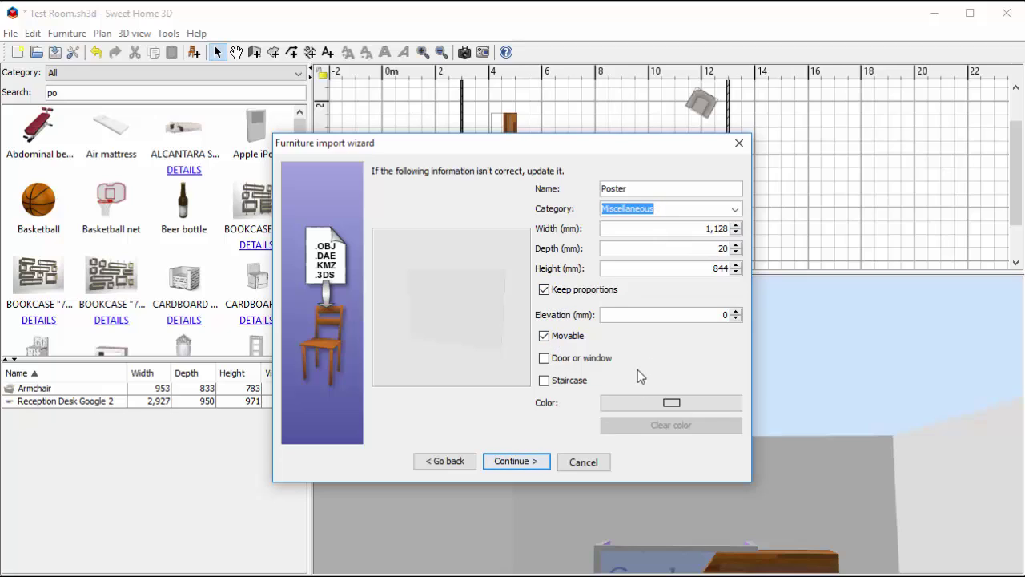
click(527, 463)
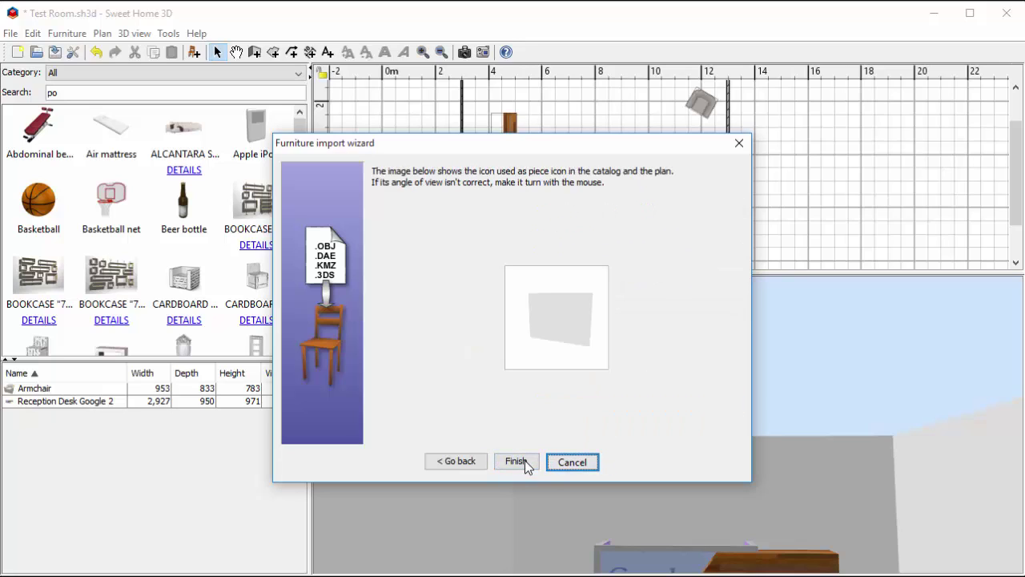
click(518, 461)
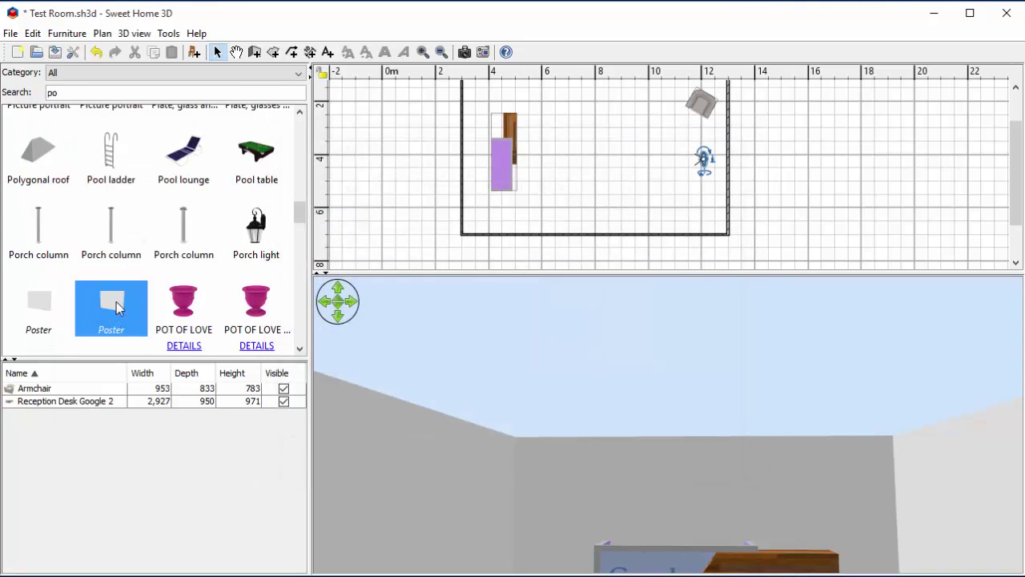
Place the Poster in the room plan, set its elevation to 1000 mm, and choose Materials
drag(116, 309, 465, 126)
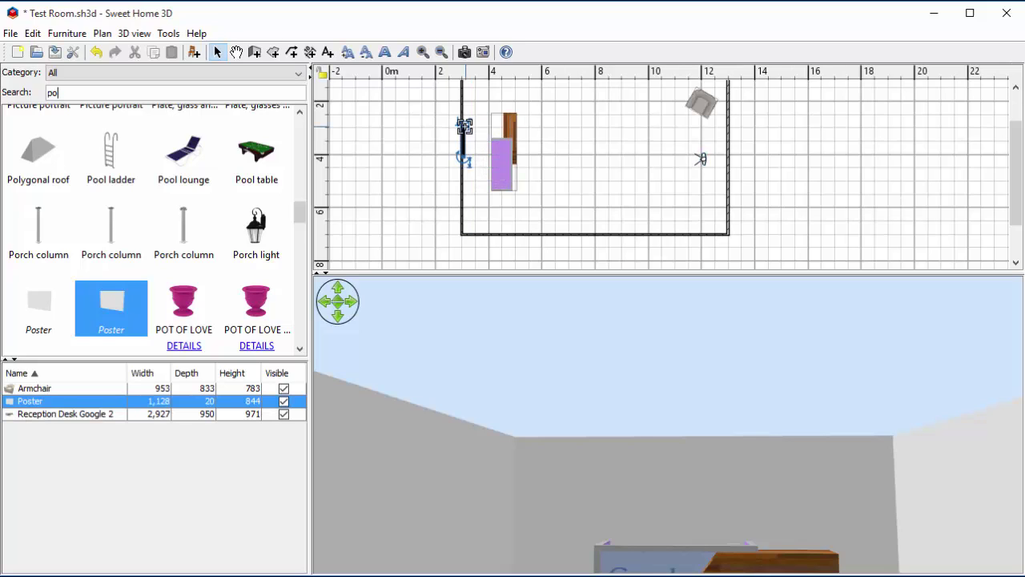
double_click(56, 404)
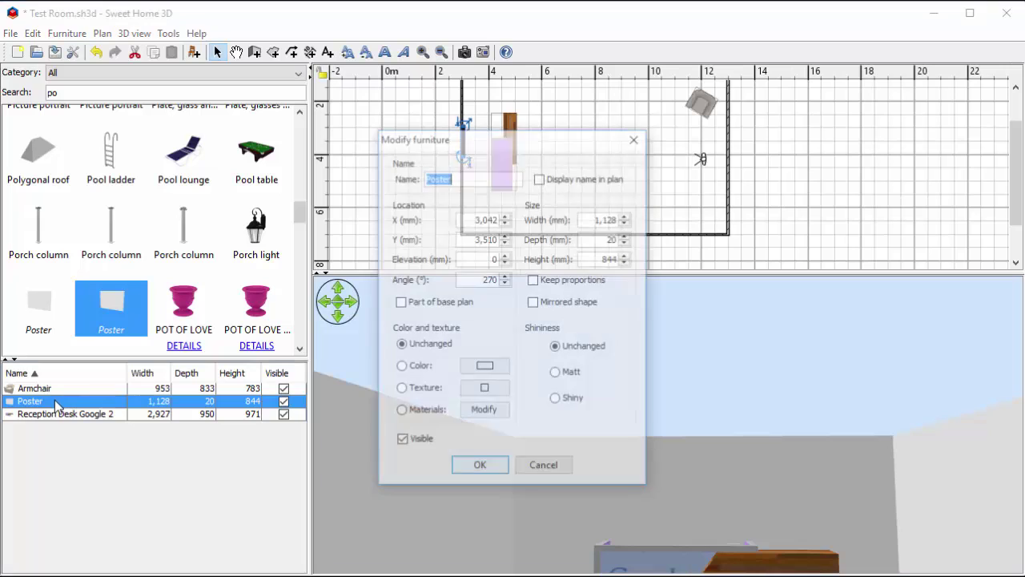
click(495, 258)
text(1)
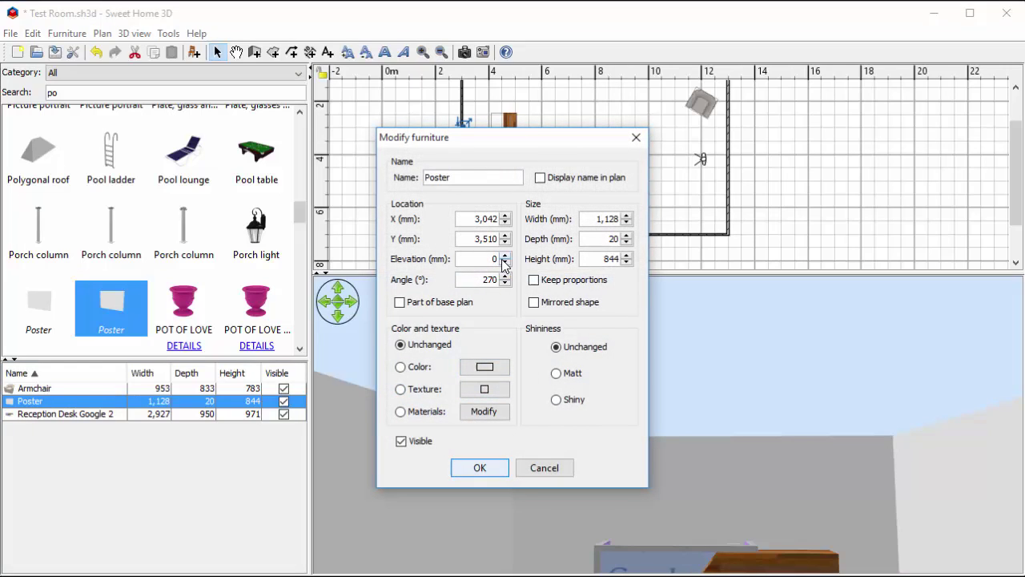
text(000)
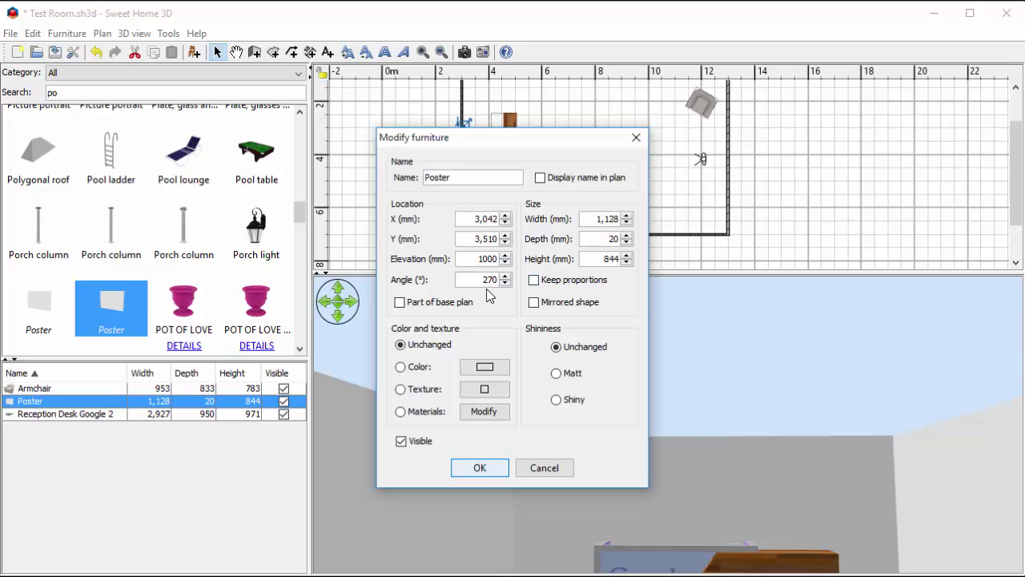
click(402, 412)
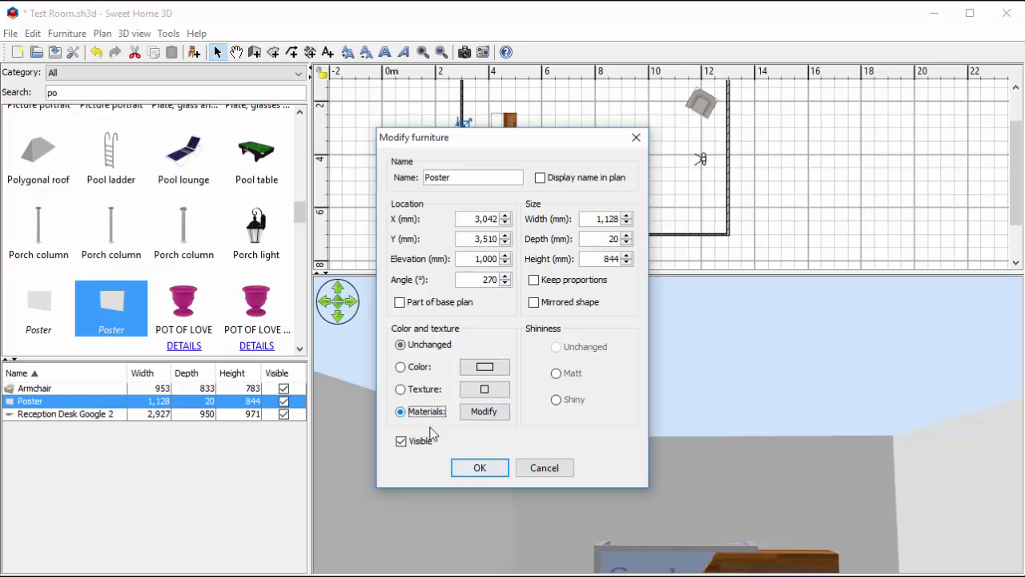
Import Rome.png as a new texture for the poster's material, keeping its full size
click(485, 412)
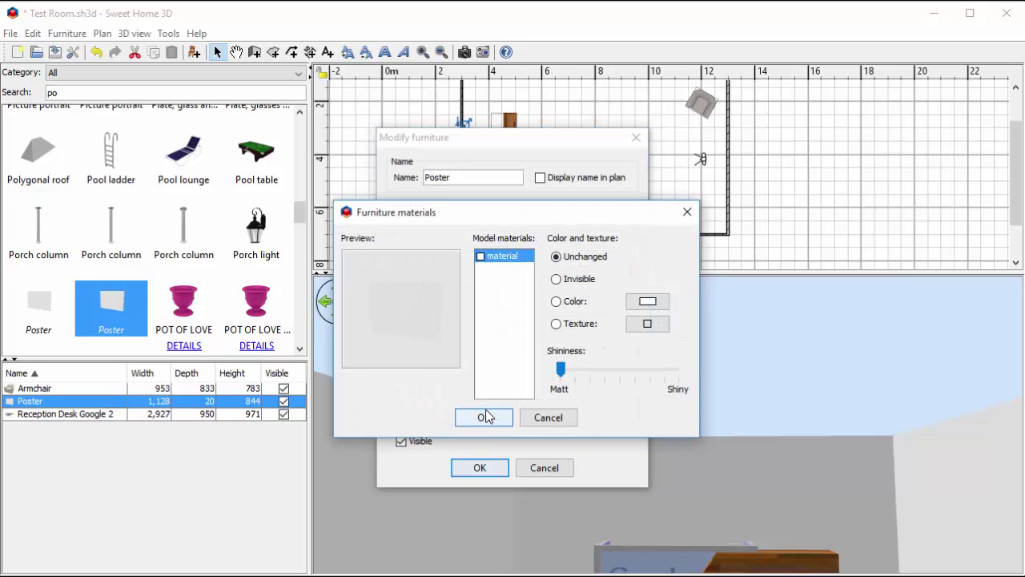
click(557, 324)
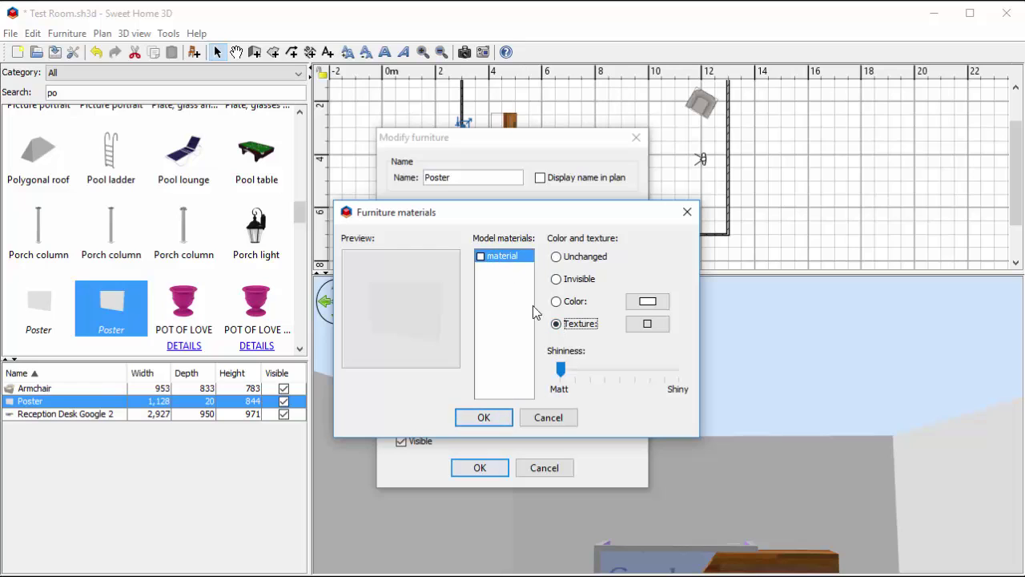
click(648, 323)
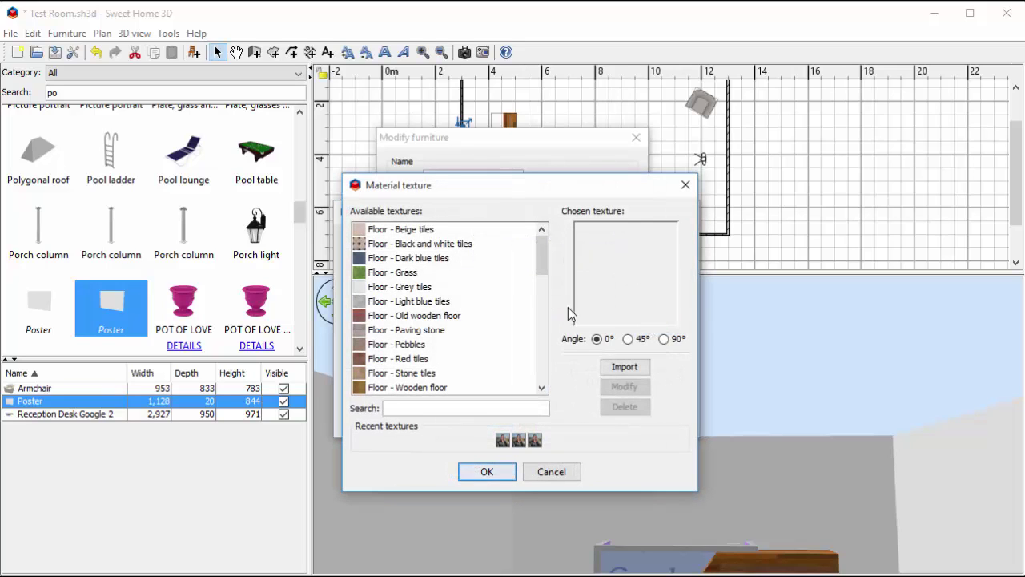
click(623, 367)
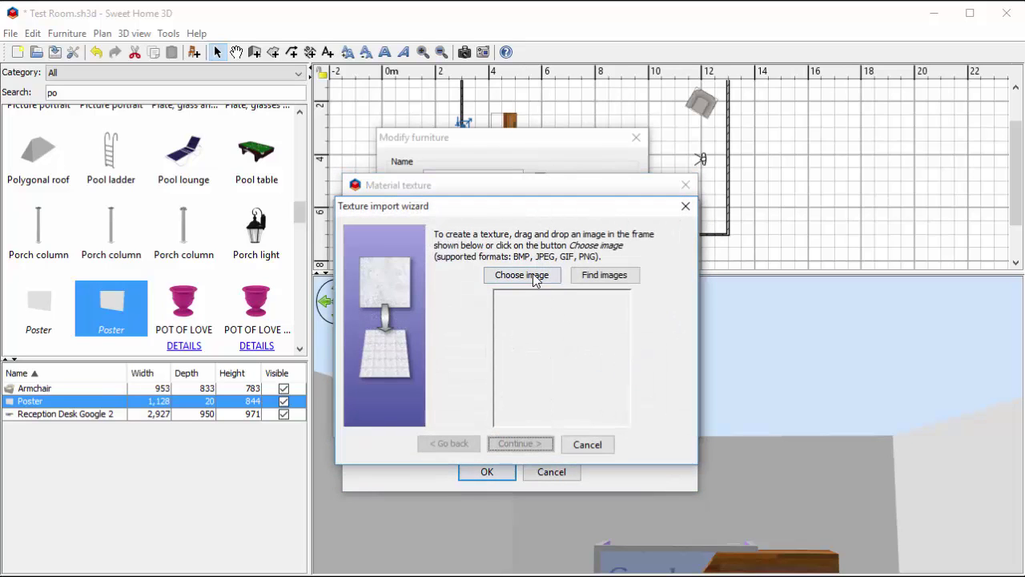
click(535, 276)
click(440, 272)
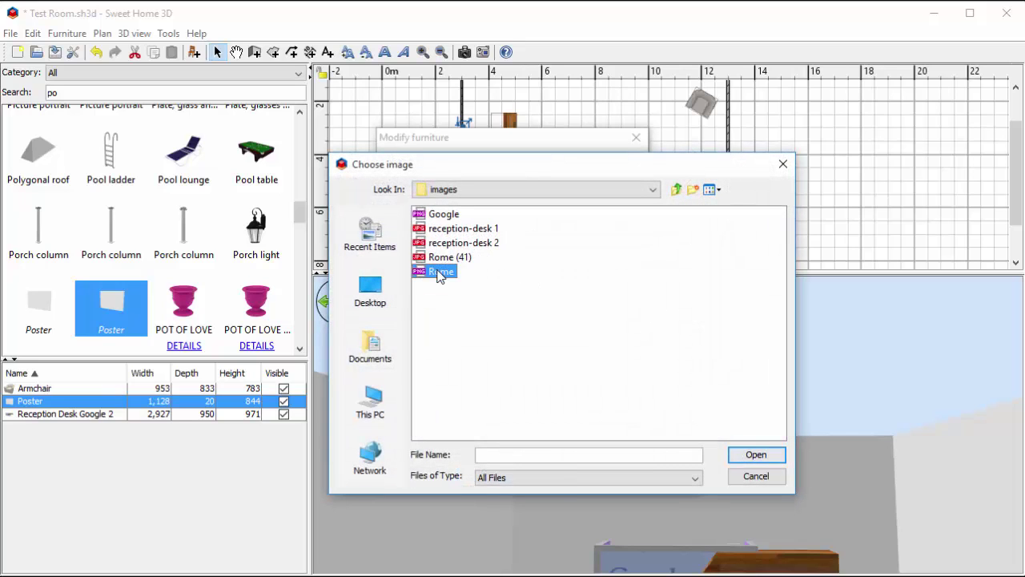
click(745, 455)
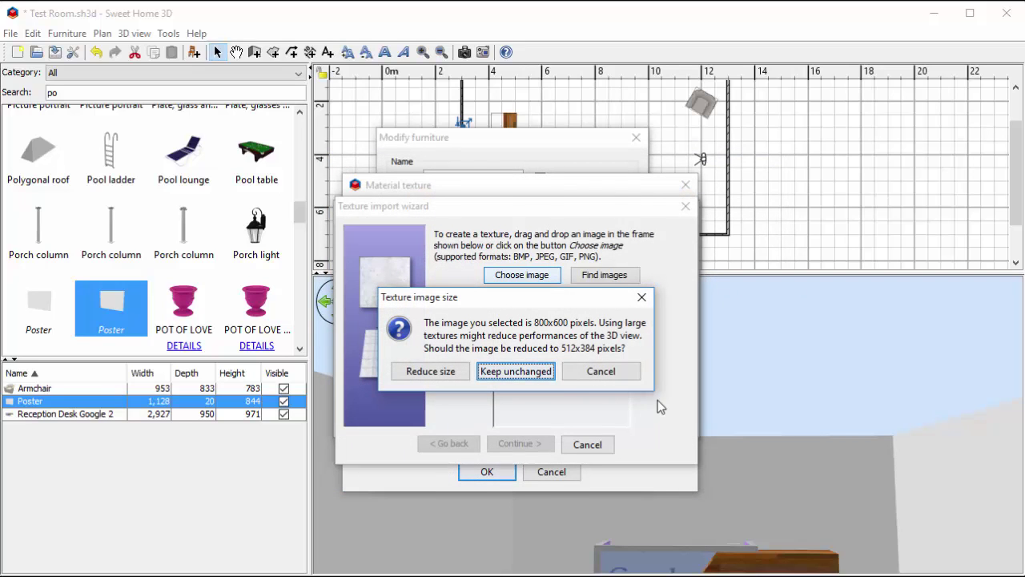
click(507, 373)
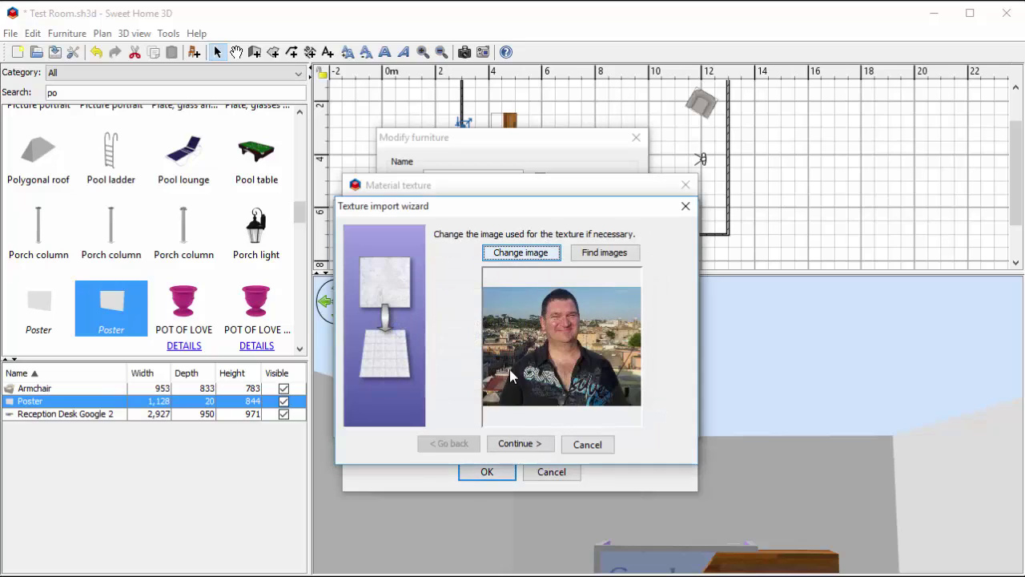
click(521, 444)
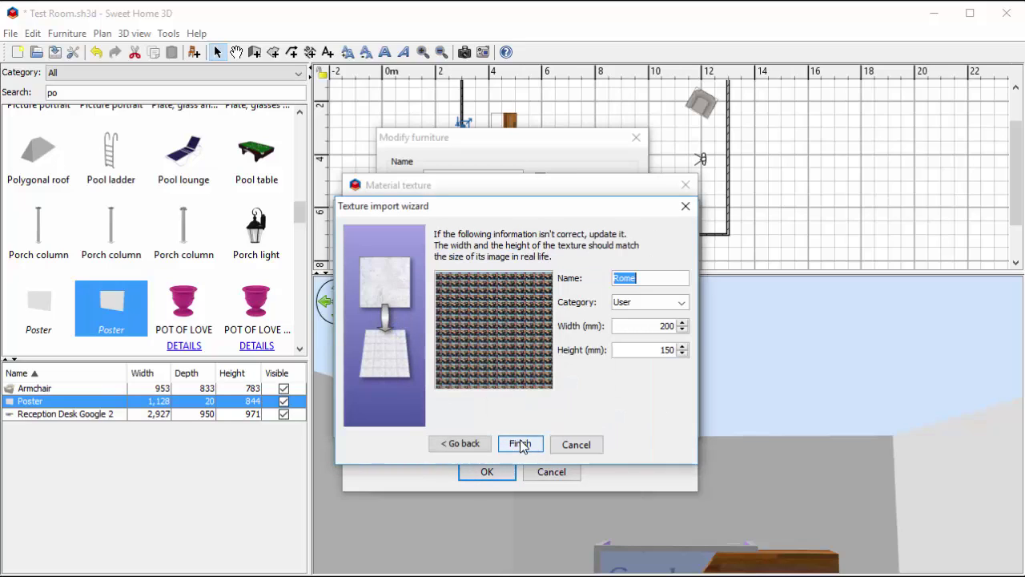
Set the Rome texture width to 1128 mm, finish it, and confirm it for the material
double_click(664, 325)
text(1128)
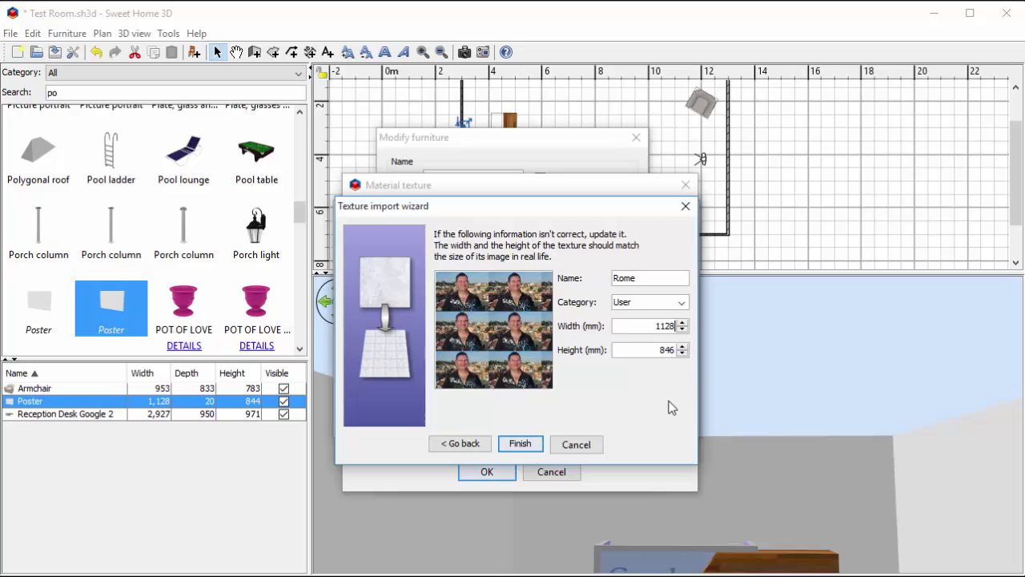
click(521, 443)
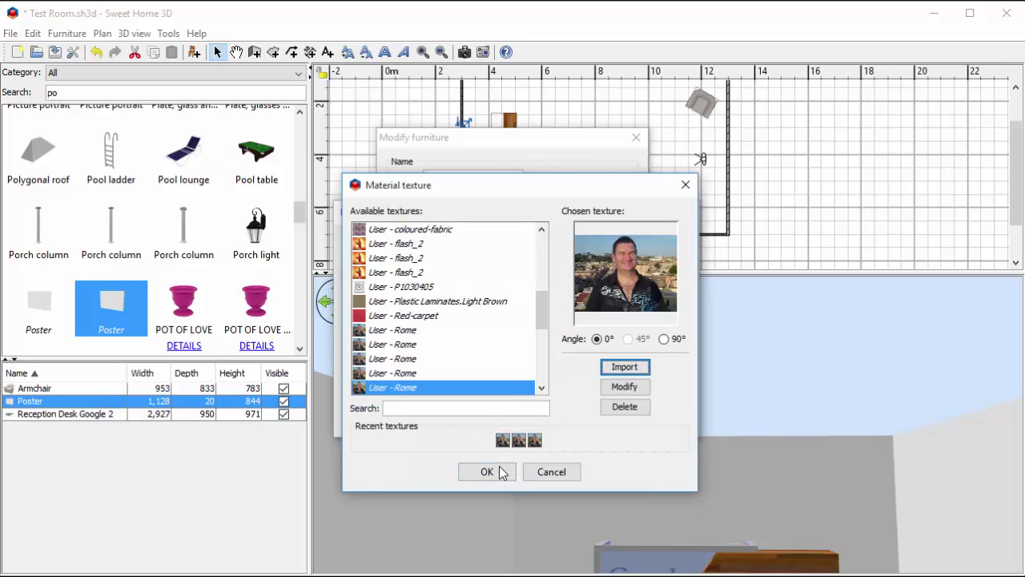
click(487, 472)
Confirm the material and furniture edits, then move the visitor toward the poster wall
click(484, 418)
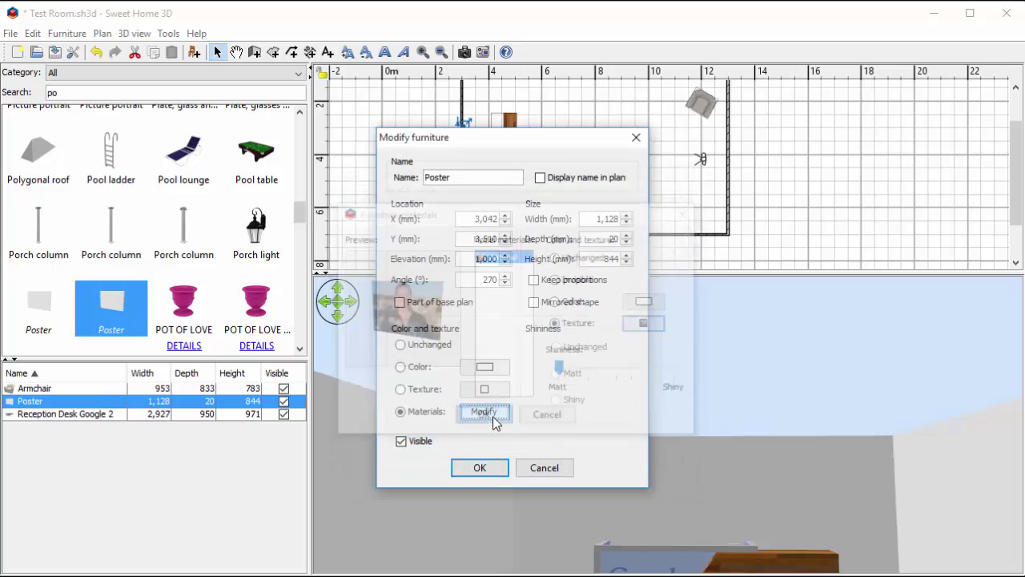
click(481, 468)
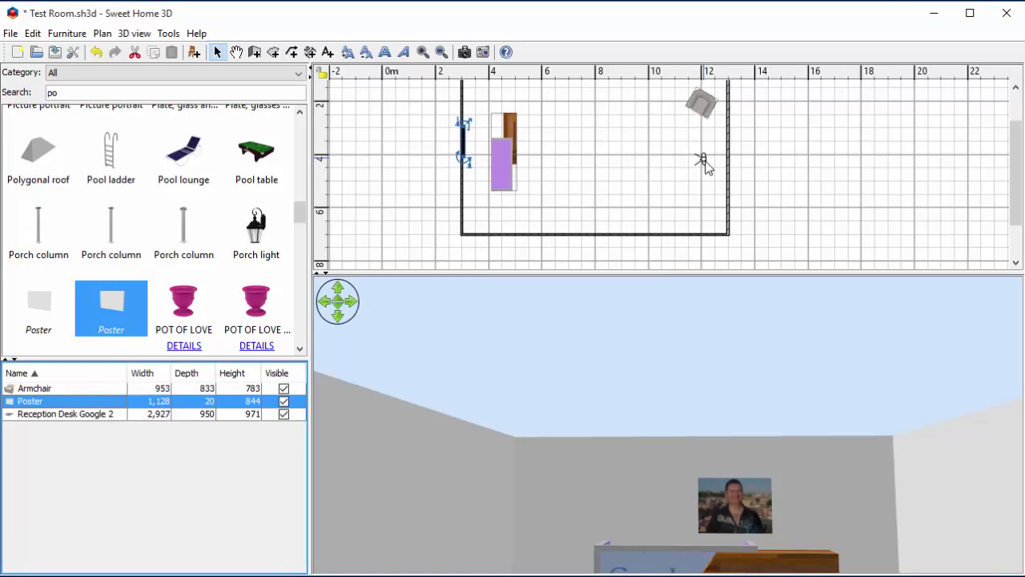
mouse_move(704, 162)
mouse_down()
mouse_move(571, 160)
mouse_move(581, 179)
mouse_move(630, 175)
mouse_move(657, 204)
mouse_move(700, 212)
mouse_move(714, 208)
mouse_move(716, 149)
mouse_up()
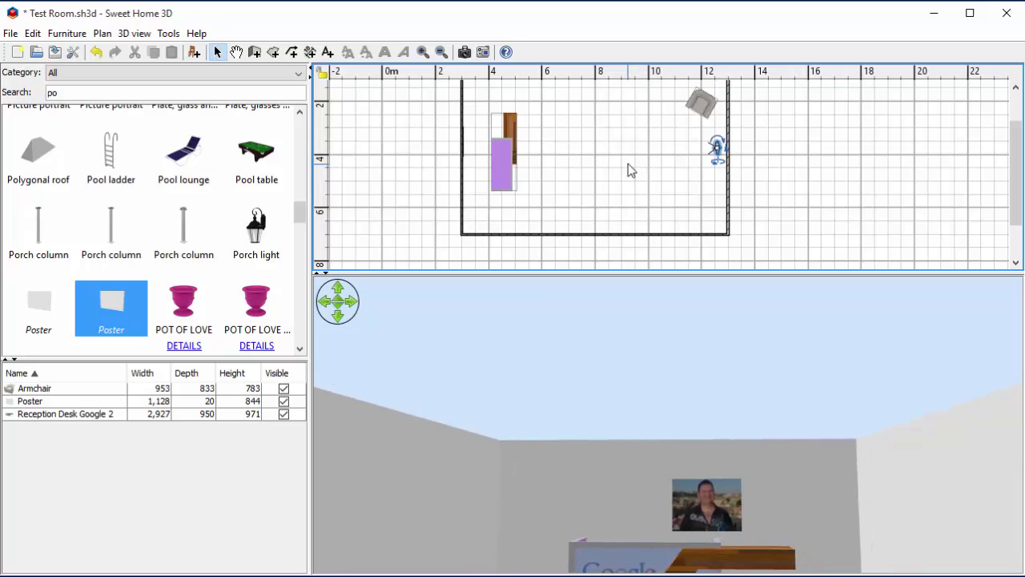